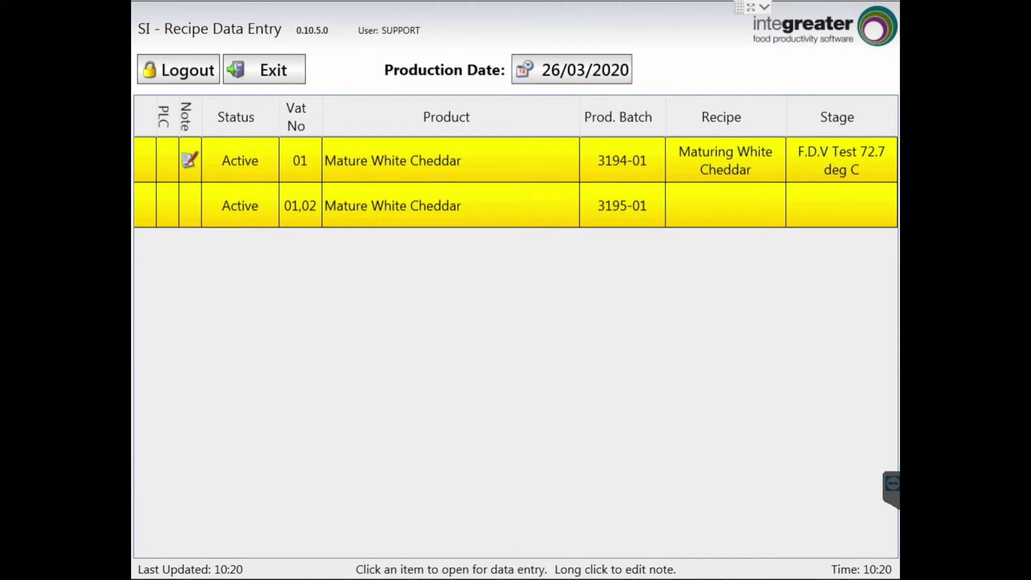
# Step: Open the Mature White Cheddar batch 3194-01 for data entry and set Milk Silo 1 to 2
pyautogui.click(399, 162)
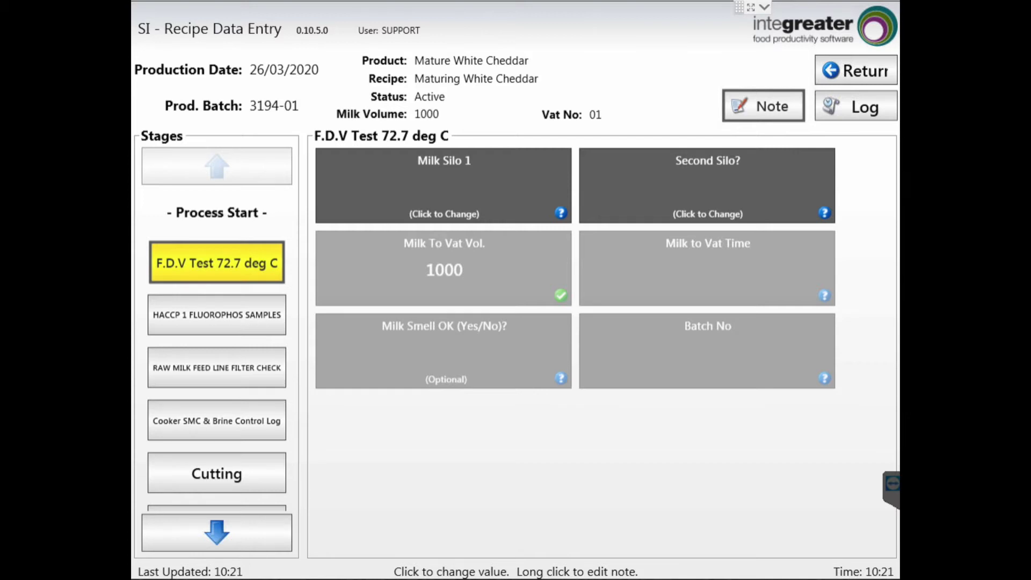
pyautogui.moveTo(345, 8)
pyautogui.click(449, 194)
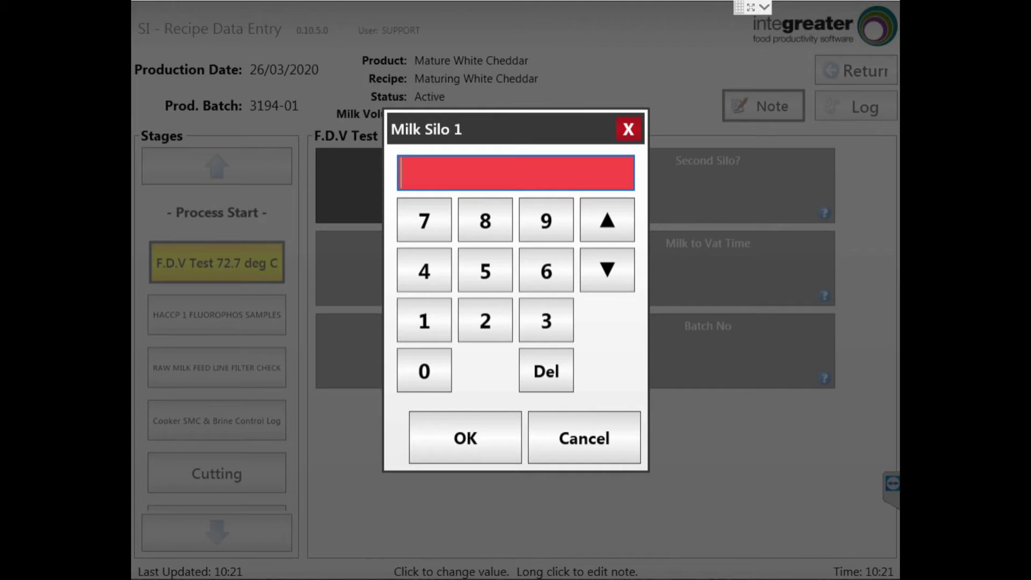
pyautogui.click(485, 321)
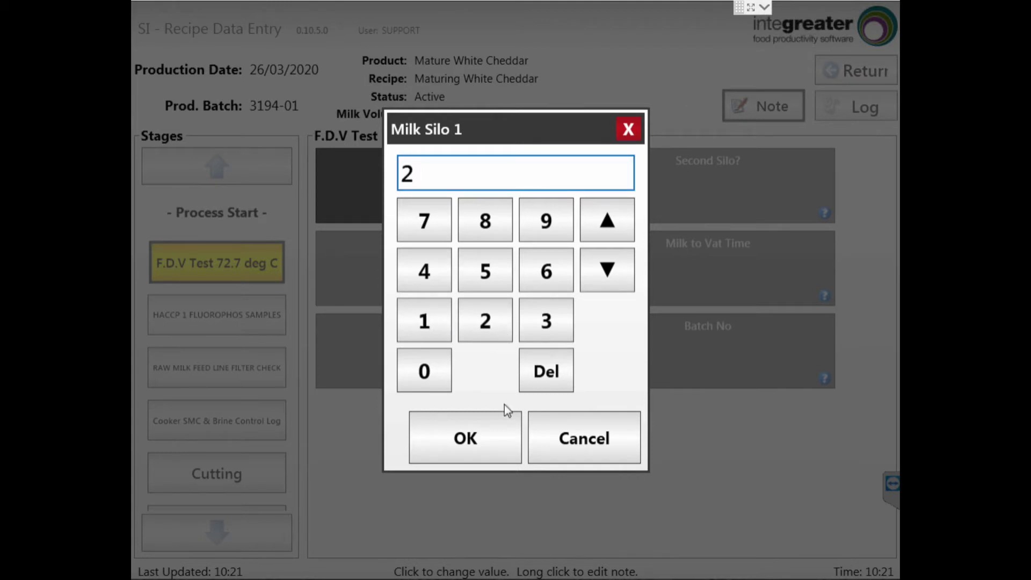
pyautogui.click(457, 438)
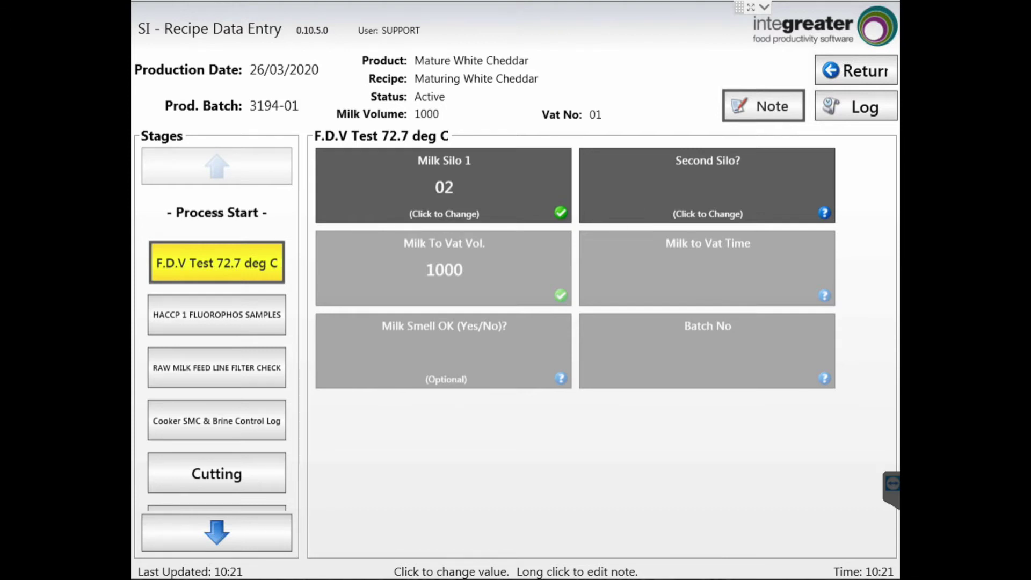
# Step: Answer No for Second Silo and record the current time as the Milk to Vat Time
pyautogui.click(717, 196)
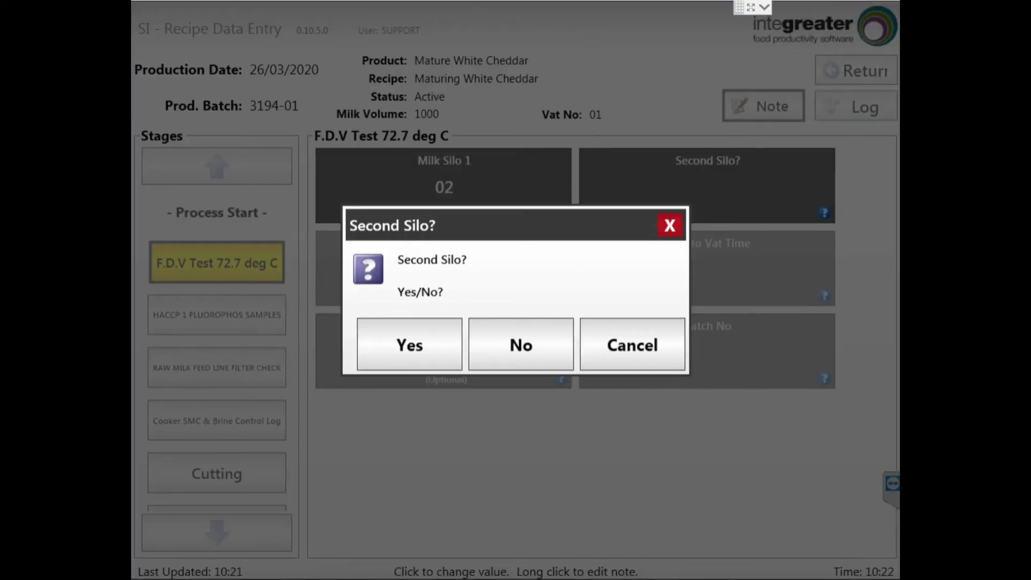
pyautogui.click(521, 345)
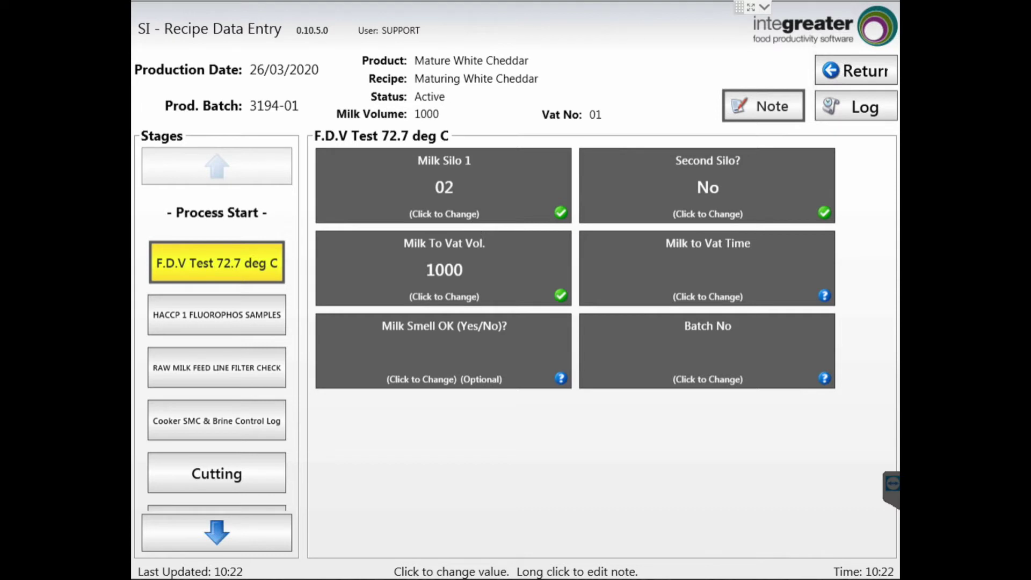
pyautogui.click(706, 277)
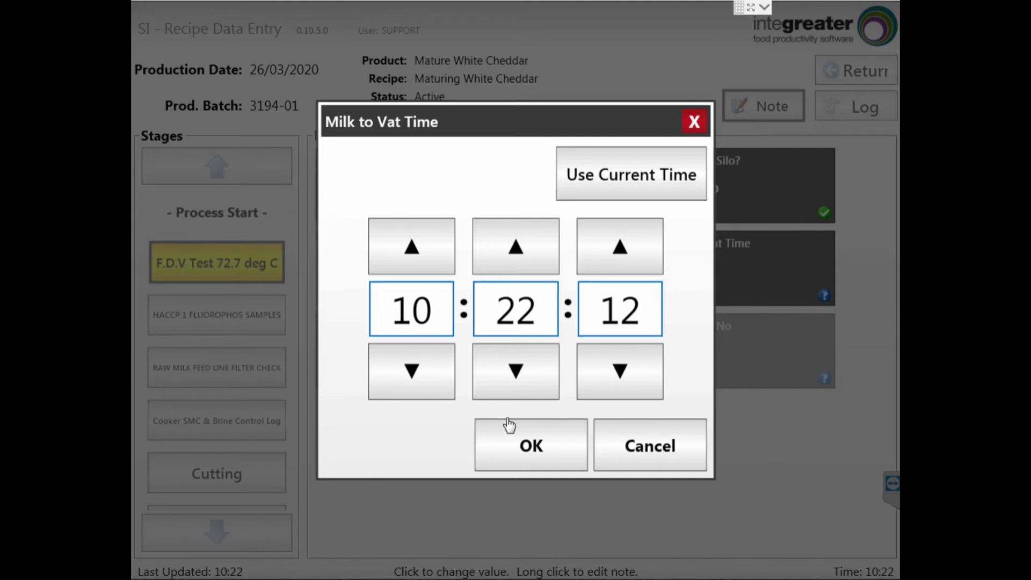
pyautogui.click(651, 446)
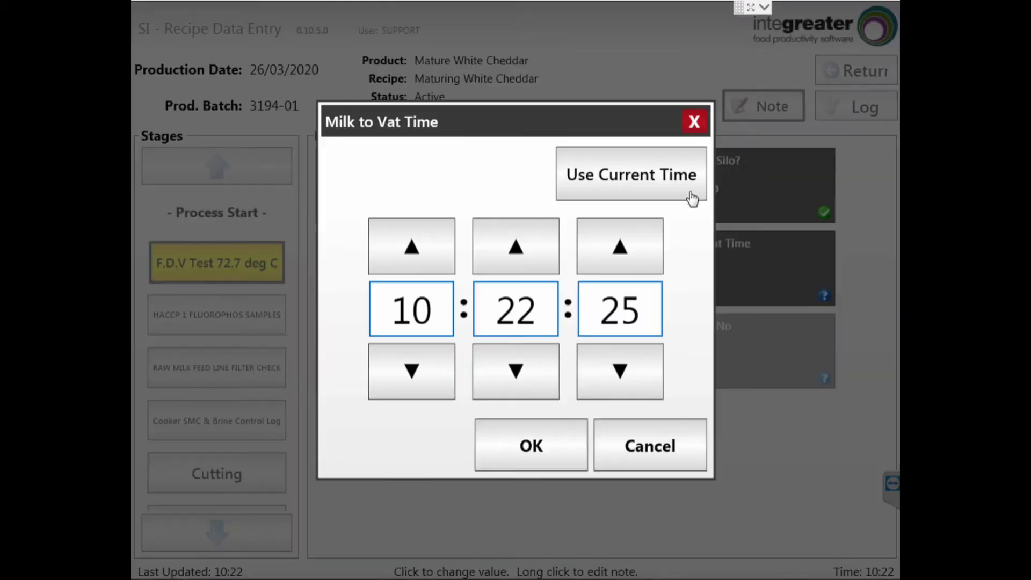
pyautogui.click(654, 195)
pyautogui.click(548, 422)
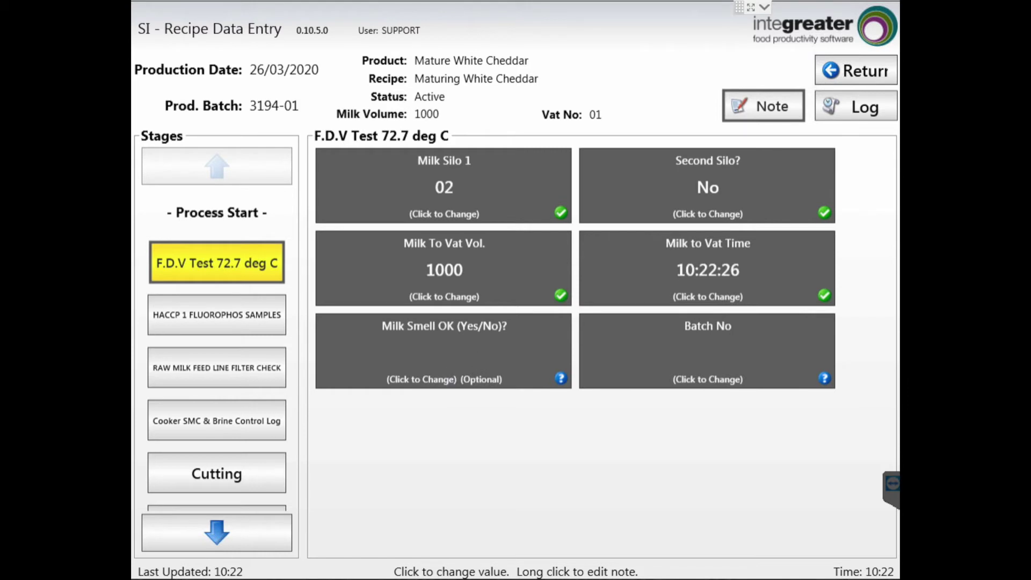
# Step: Answer No for Milk Smell OK, set the Batch No to 1234 and continue to the HACCP 1 FLUOROPHOS SAMPLES stage
pyautogui.click(481, 352)
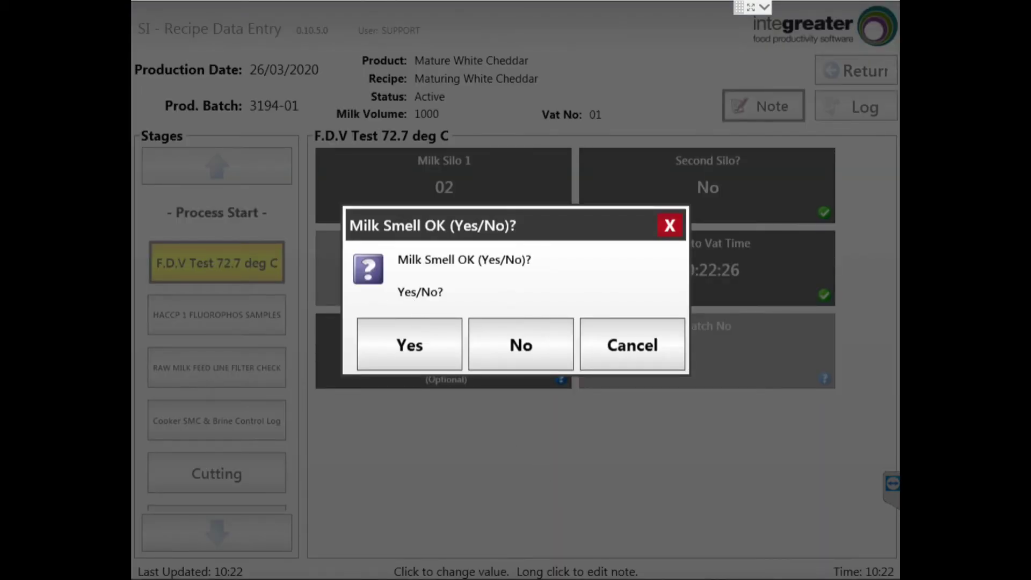
pyautogui.click(520, 346)
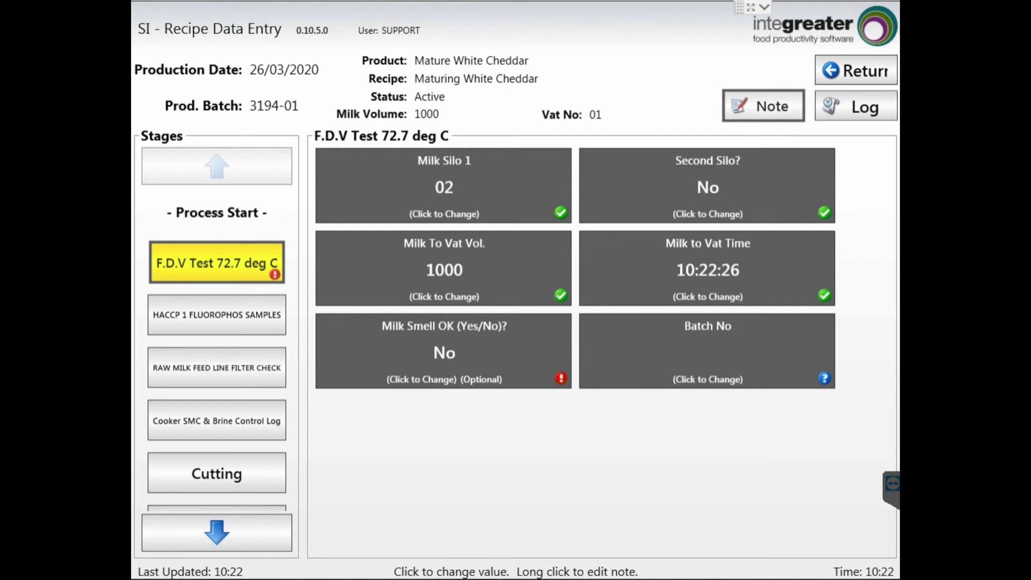
pyautogui.click(613, 366)
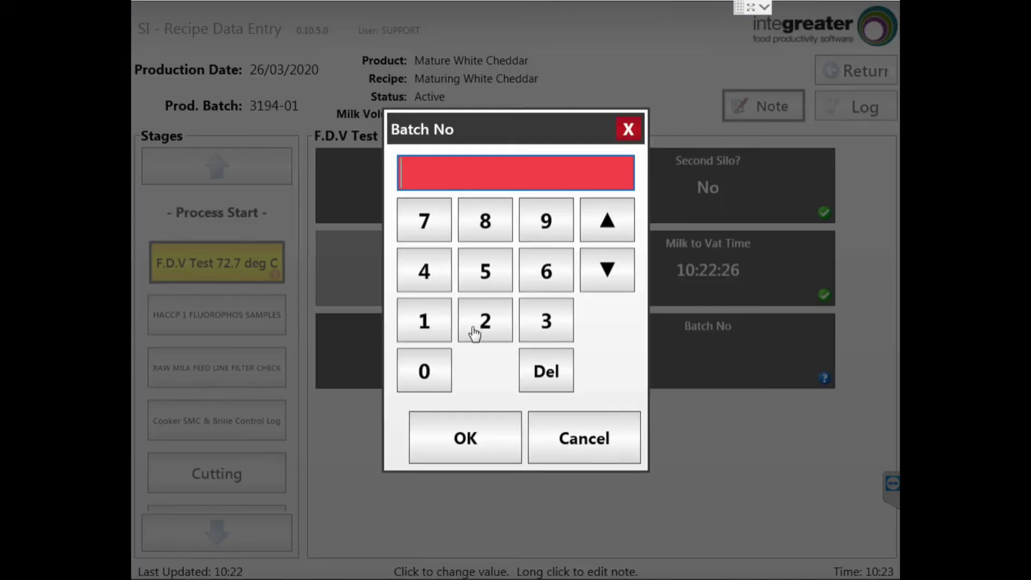
pyautogui.click(424, 321)
pyautogui.click(485, 321)
pyautogui.click(546, 325)
pyautogui.click(424, 271)
pyautogui.click(465, 438)
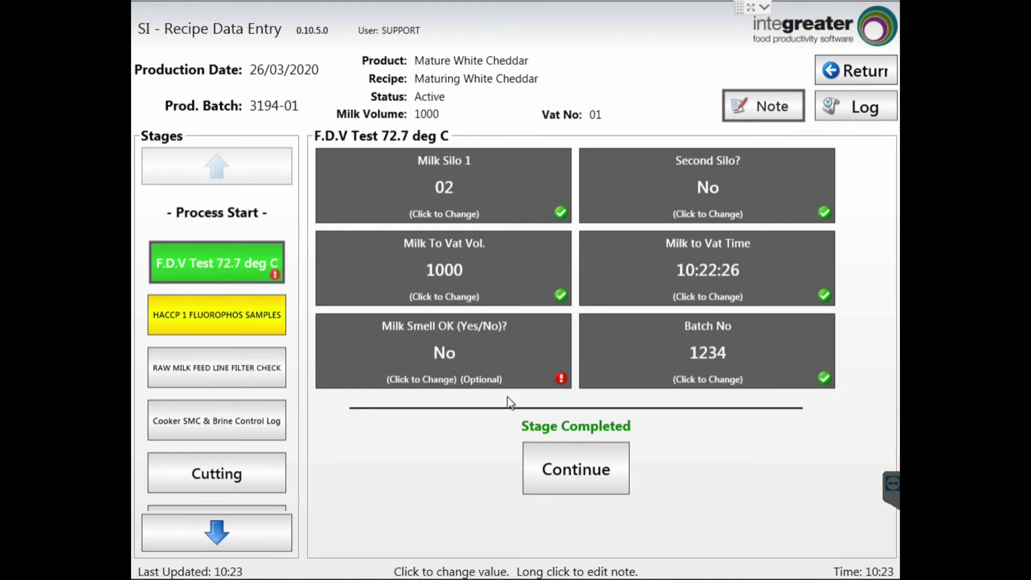
pyautogui.click(576, 469)
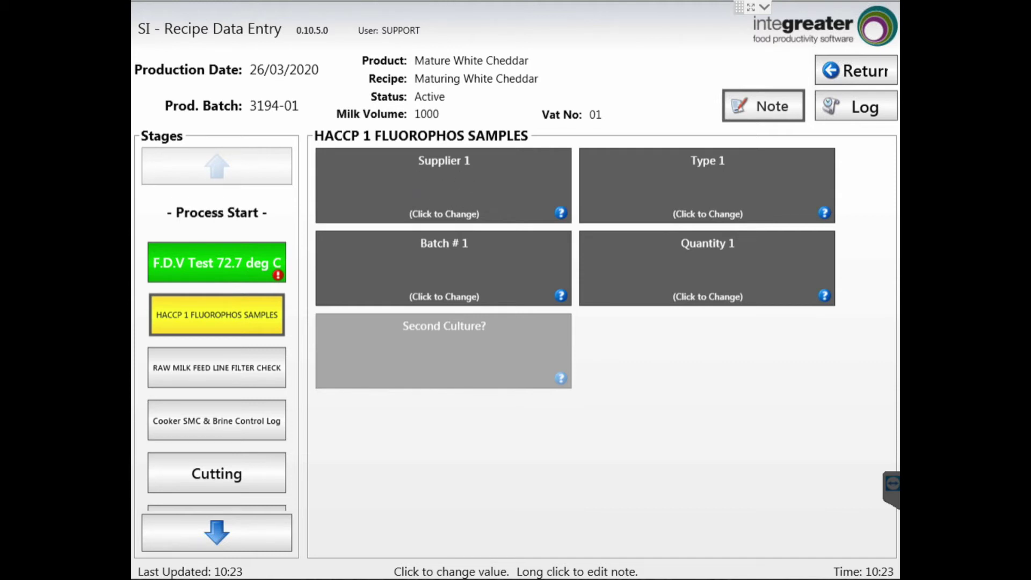
# Step: Try to add a comment to the empty Supplier 1 entry
pyautogui.click(444, 185)
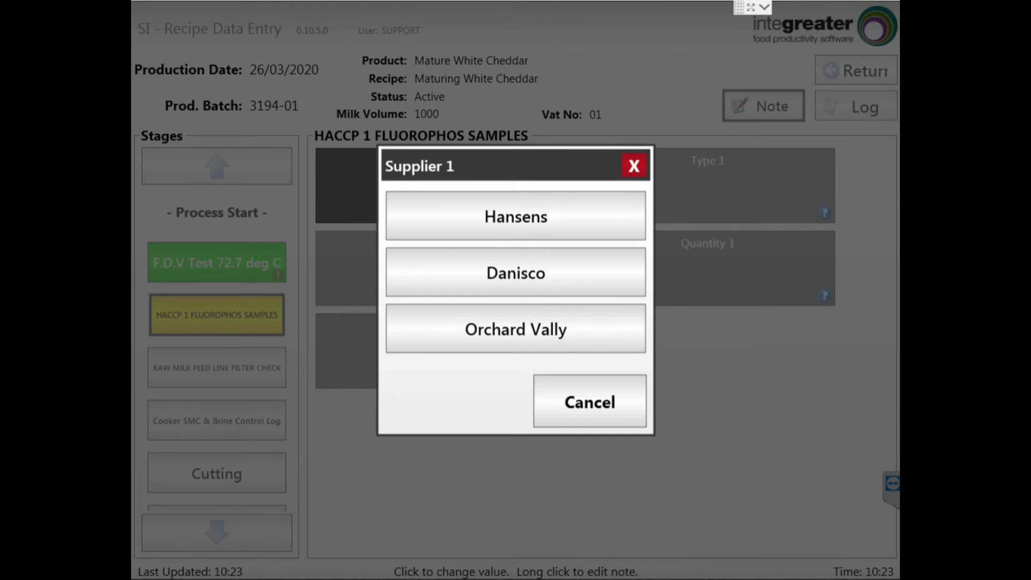
pyautogui.click(590, 402)
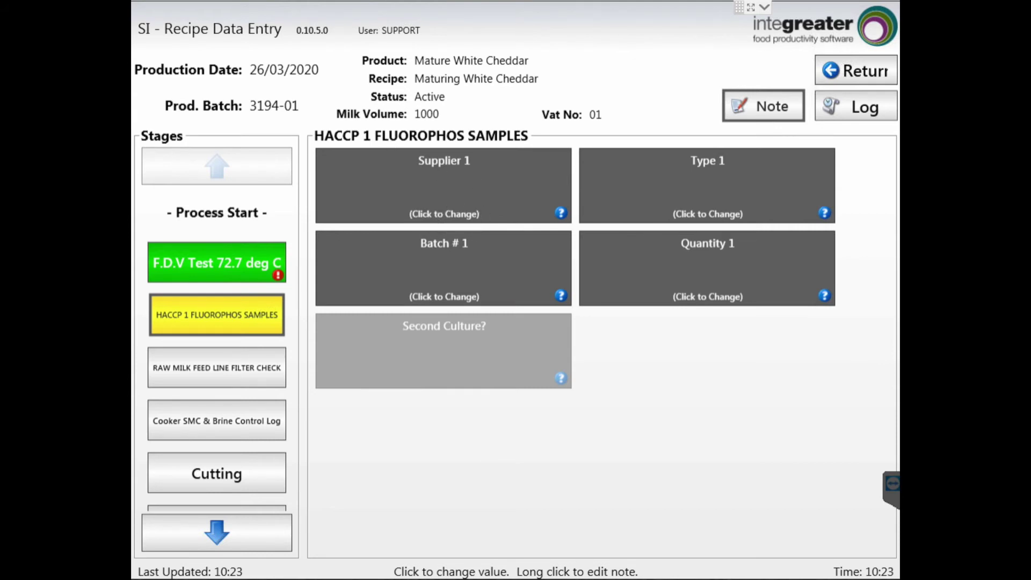
pyautogui.click(476, 213)
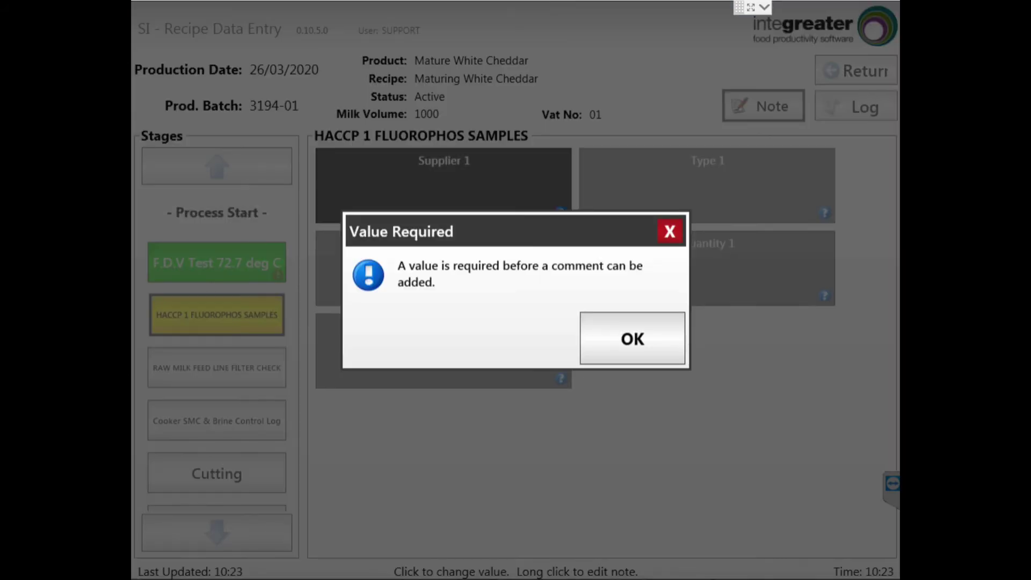
pyautogui.click(594, 322)
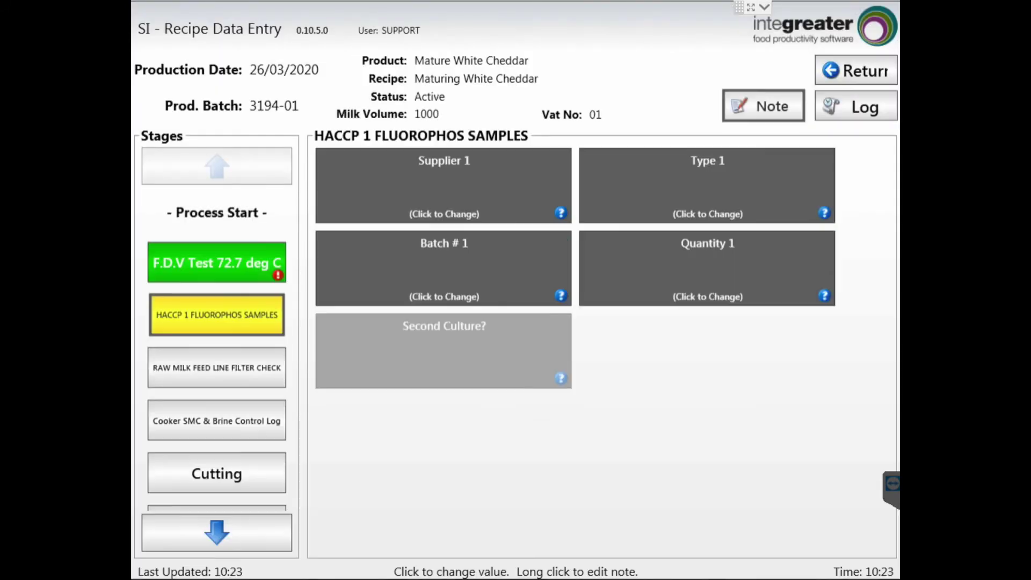
# Step: Set Supplier 1 to Danisco and attach the comment "345Drv" to it
pyautogui.click(537, 210)
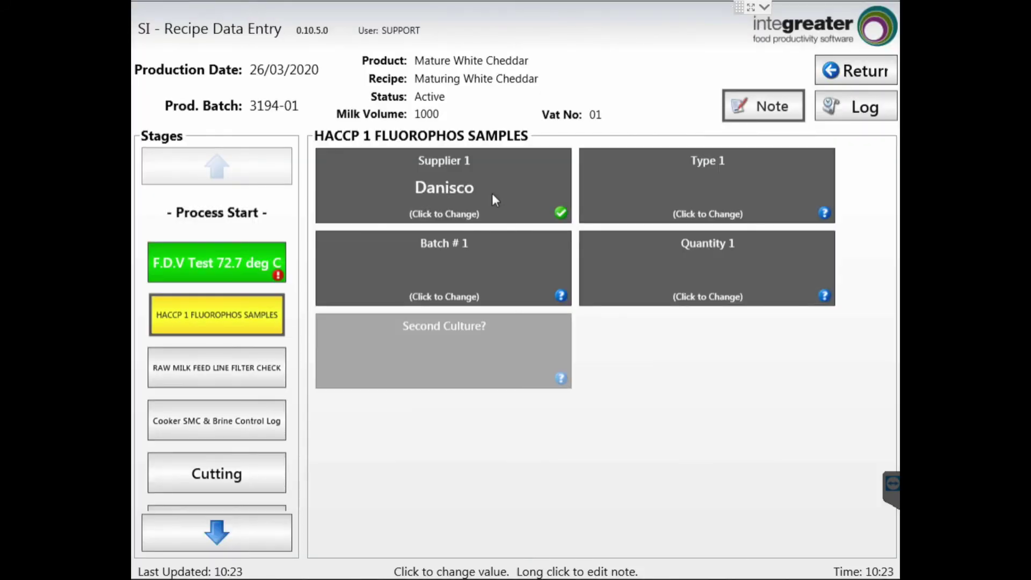
pyautogui.click(532, 236)
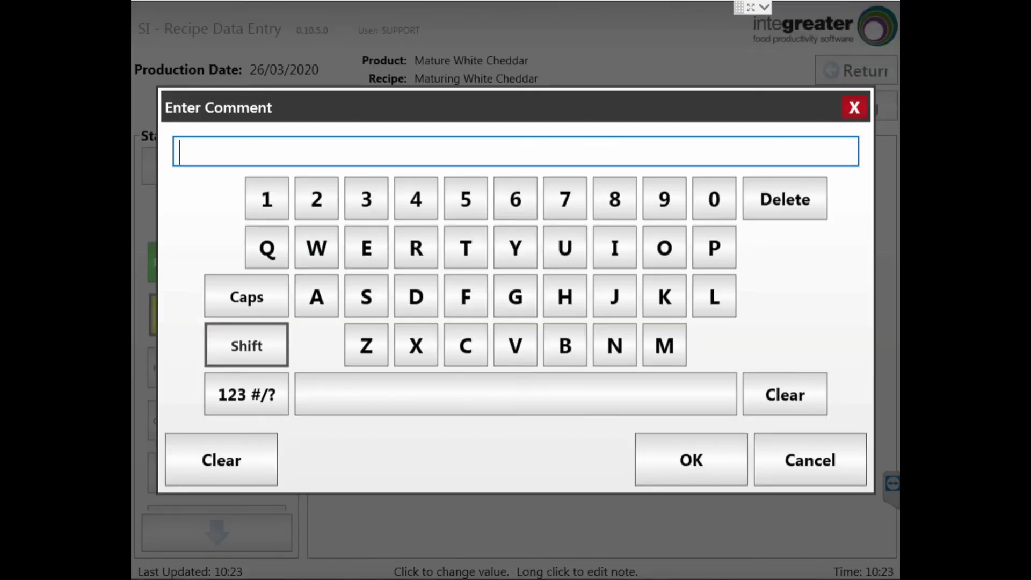
pyautogui.click(366, 199)
pyautogui.click(415, 198)
pyautogui.click(465, 199)
pyautogui.click(247, 346)
pyautogui.click(416, 298)
pyautogui.click(416, 248)
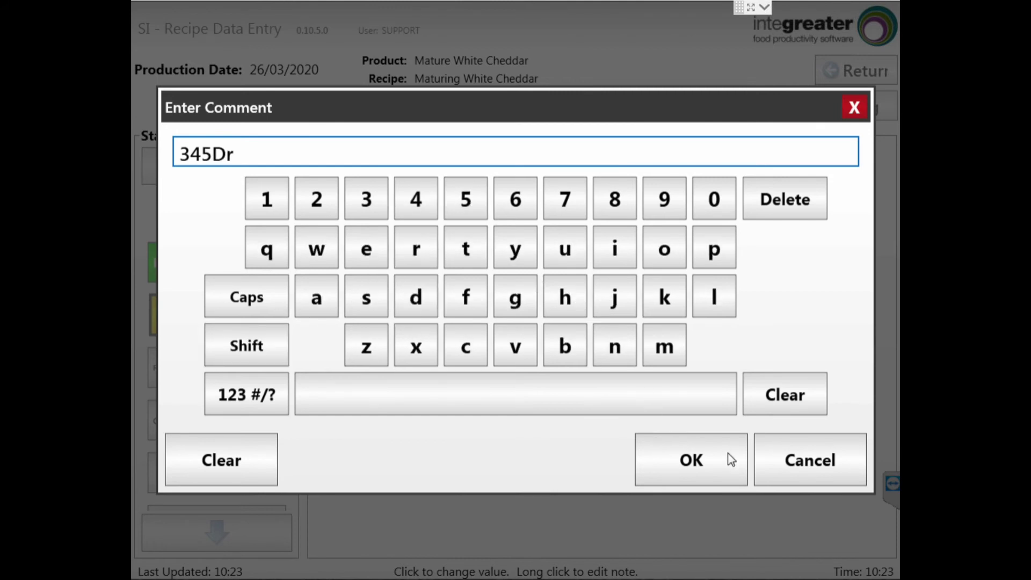
pyautogui.click(515, 346)
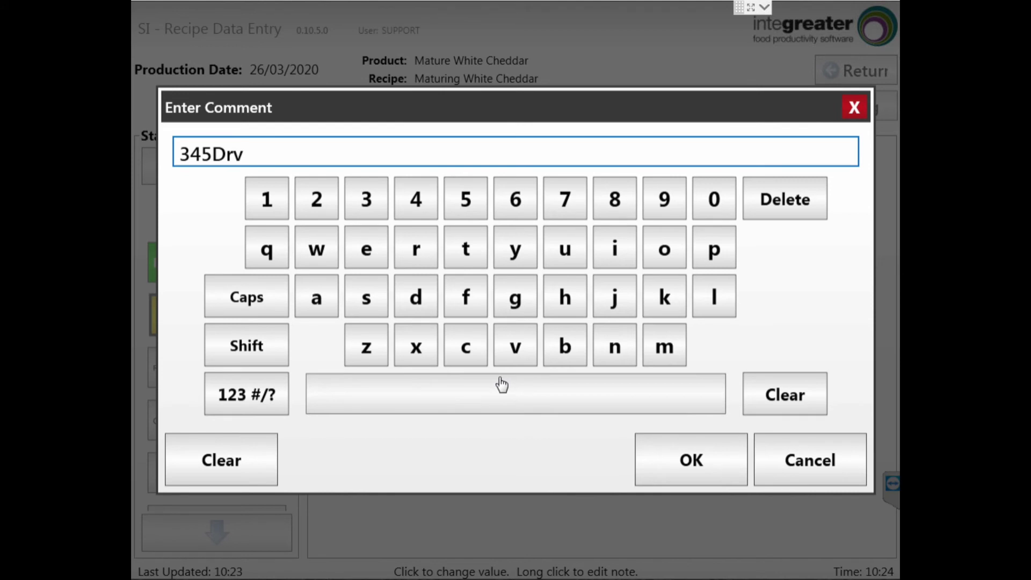
pyautogui.click(661, 455)
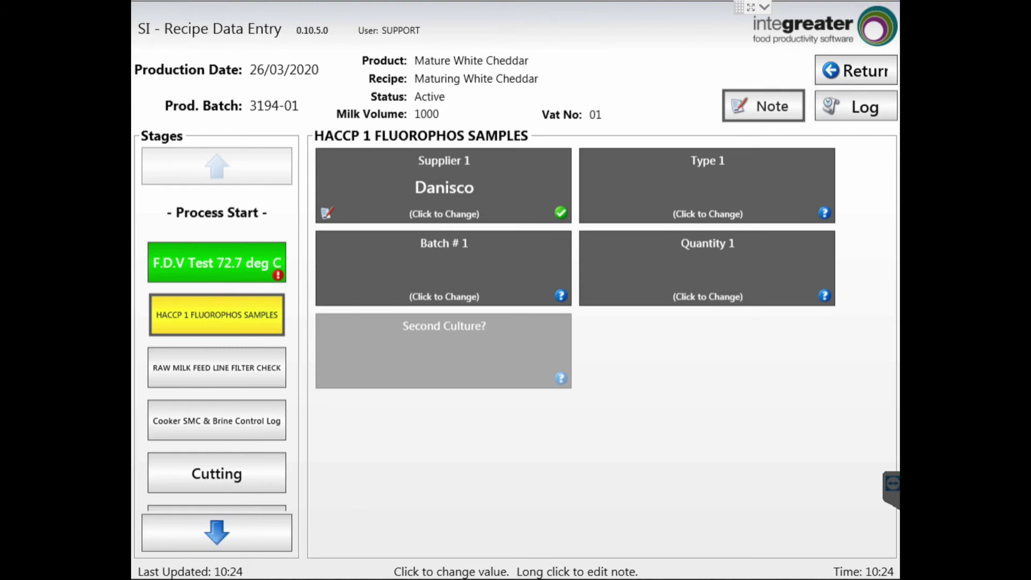
# Step: Replace the batch's note with the text "Test" and return to the production batch list
pyautogui.click(753, 119)
pyautogui.click(756, 216)
pyautogui.click(756, 220)
pyautogui.click(756, 220)
pyautogui.click(756, 220)
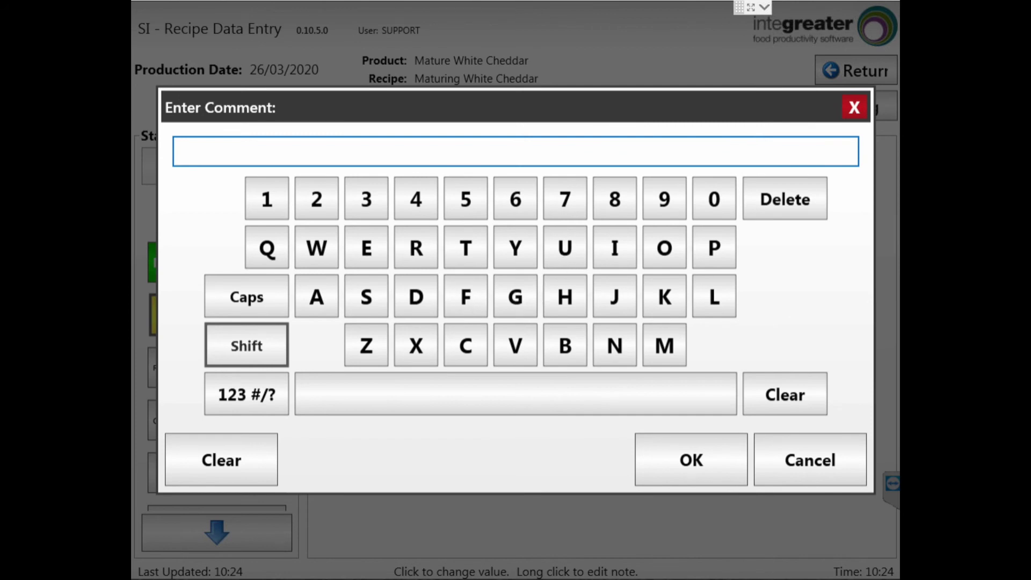
pyautogui.click(465, 248)
pyautogui.click(381, 250)
pyautogui.click(365, 296)
pyautogui.click(465, 248)
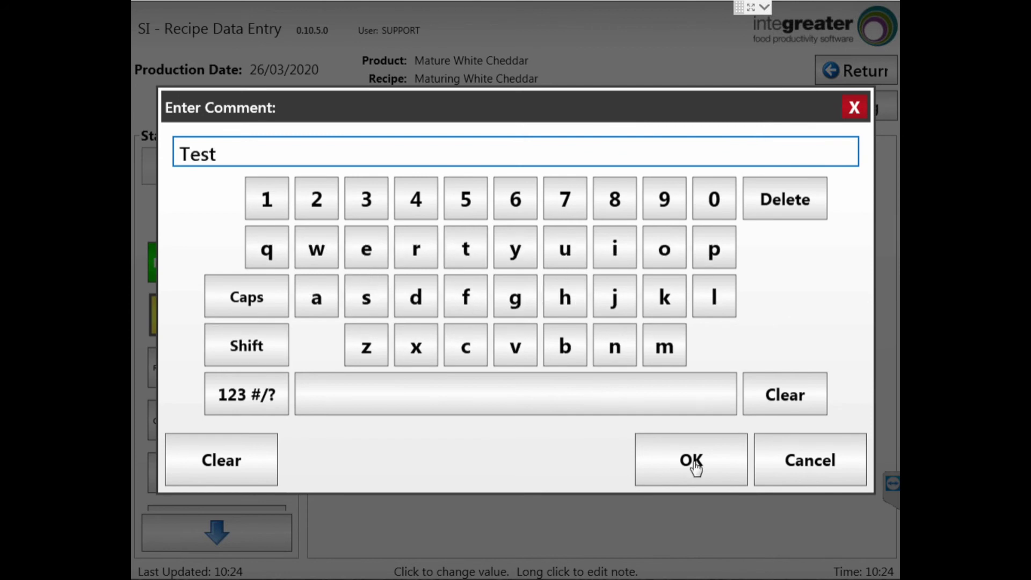
pyautogui.click(693, 466)
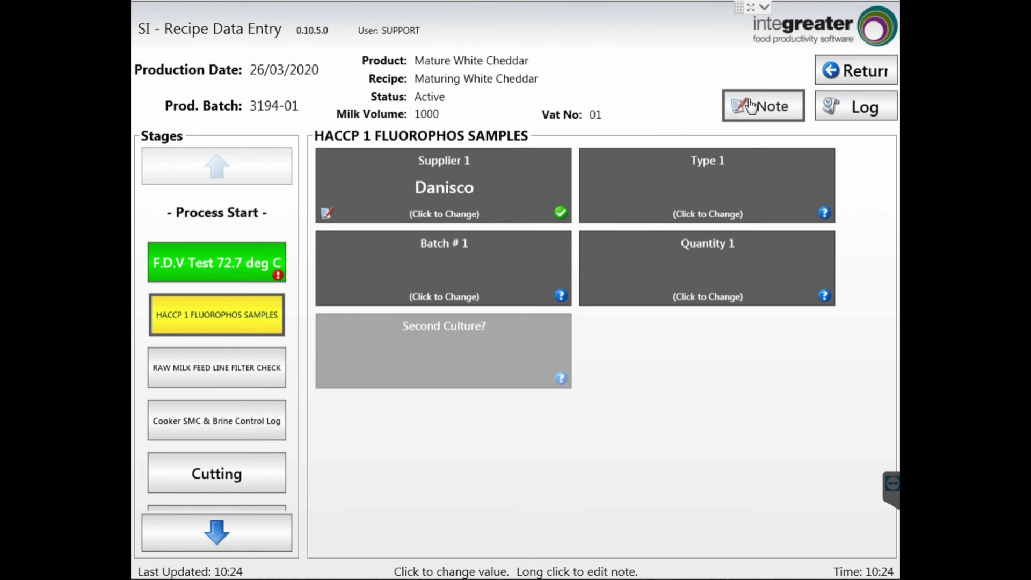
pyautogui.click(855, 87)
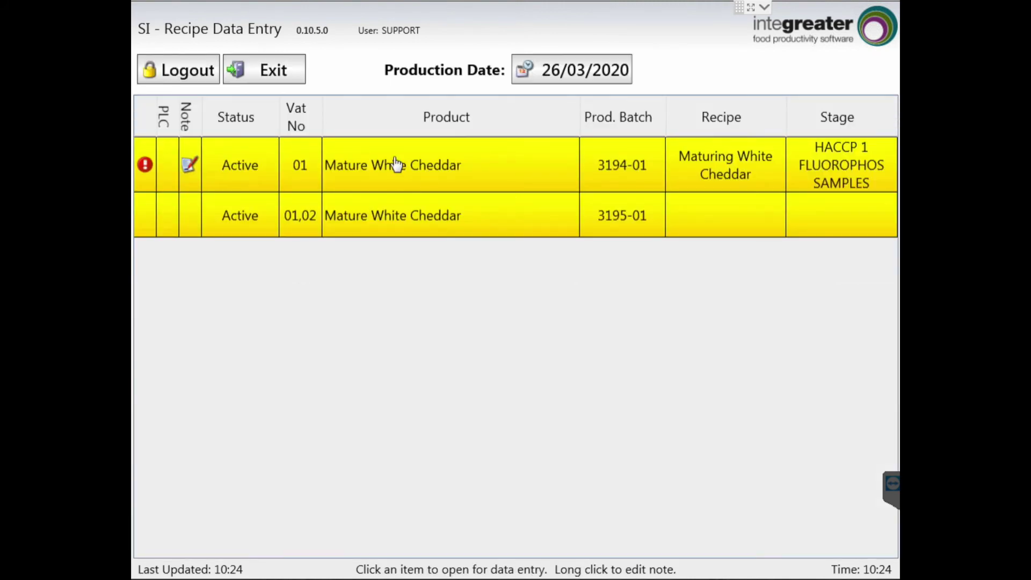